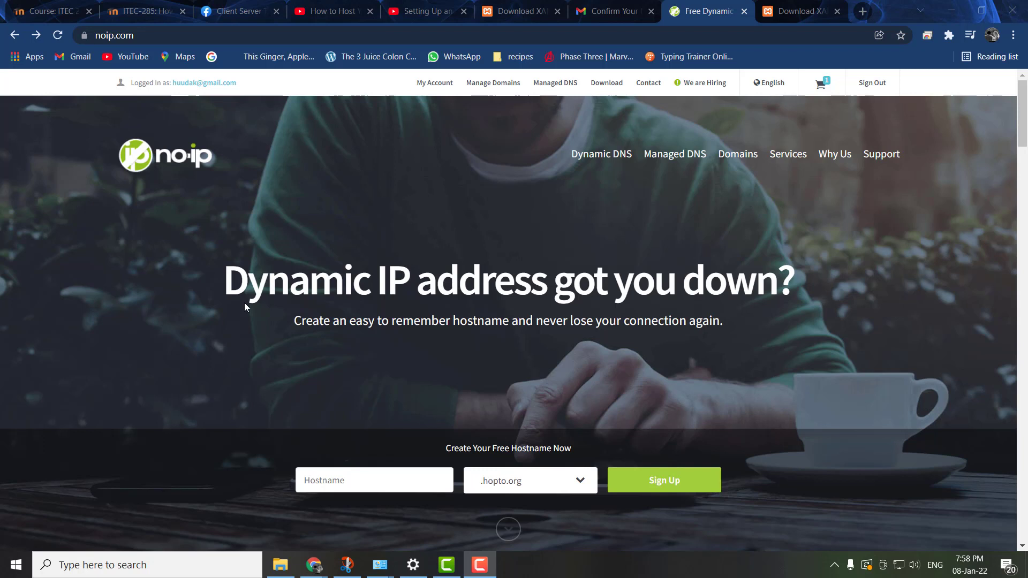
{"action": "left_click", "coordinate": [151, 37]}
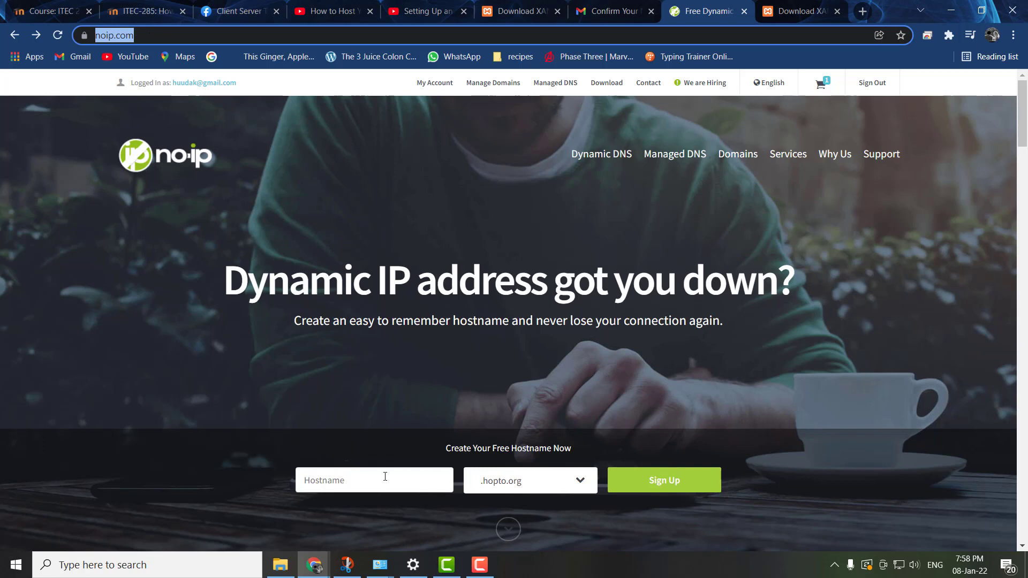
{"action": "scroll", "coordinate": [367, 447], "scroll_direction": "down", "scroll_amount": 3}
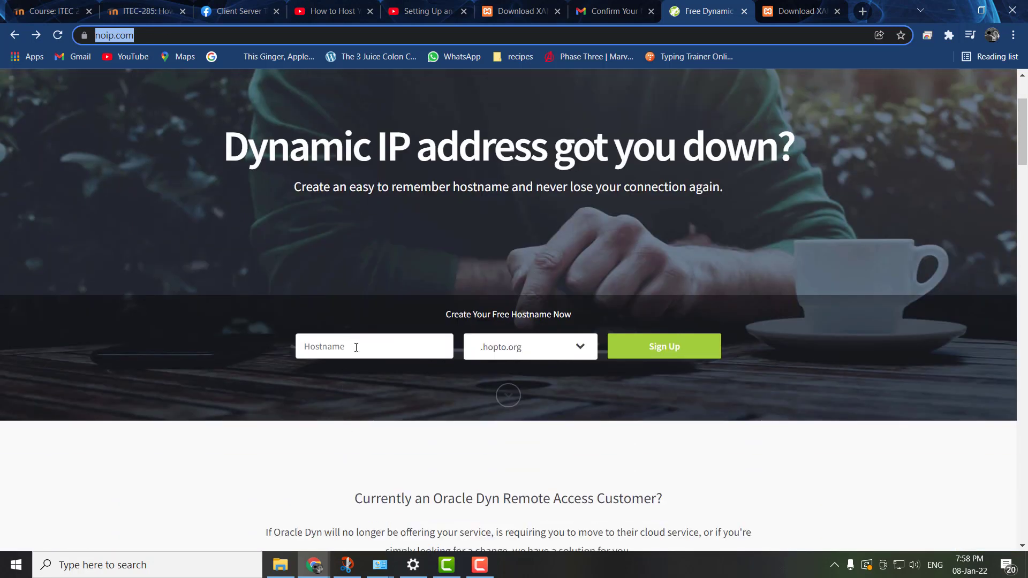
{"action": "left_click", "coordinate": [356, 348]}
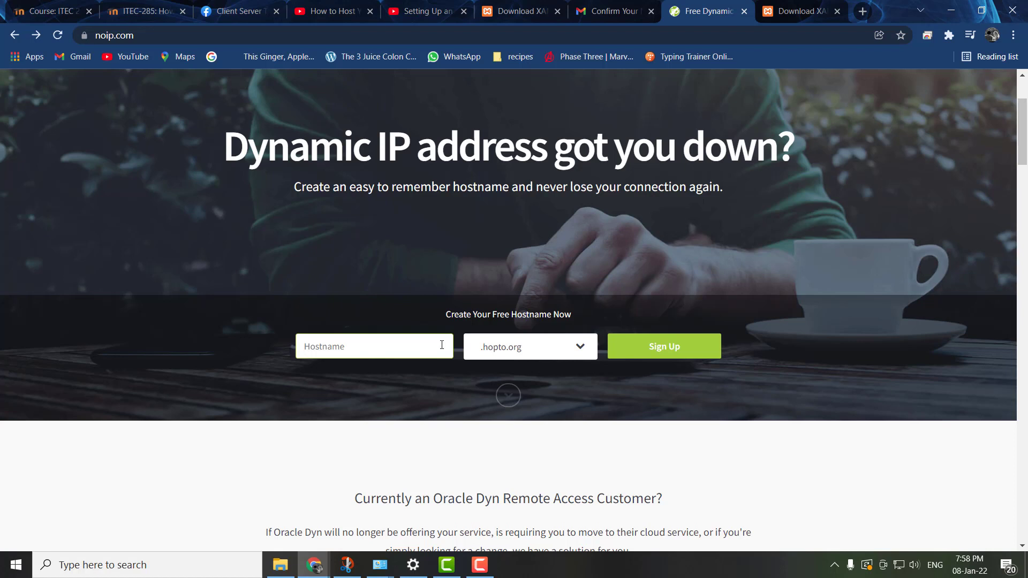
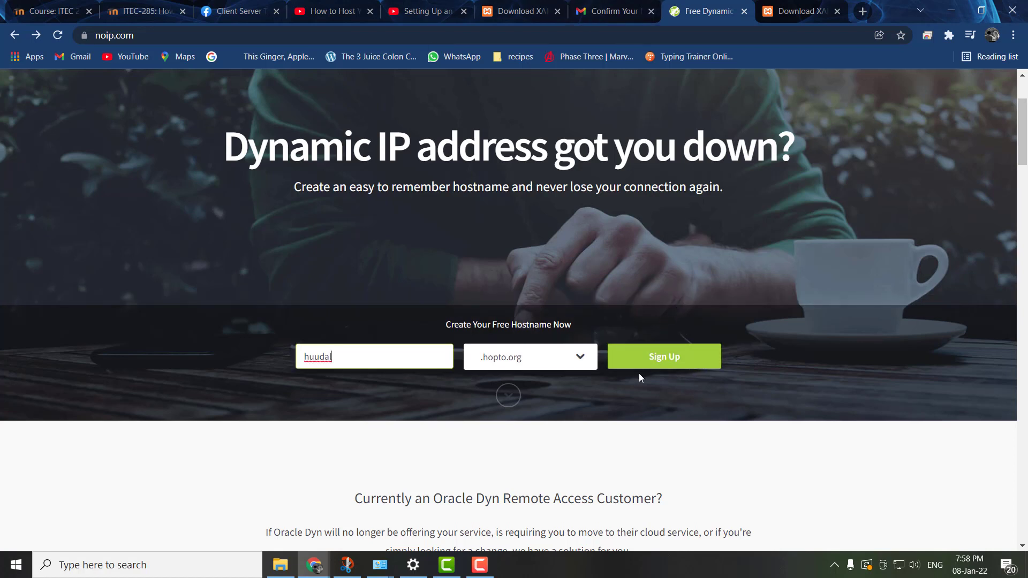
{"action": "left_click_drag", "start_coordinate": [438, 360], "coordinate": [227, 351]}
{"action": "key", "text": "BackSpace"}
{"action": "left_click", "coordinate": [664, 364]}
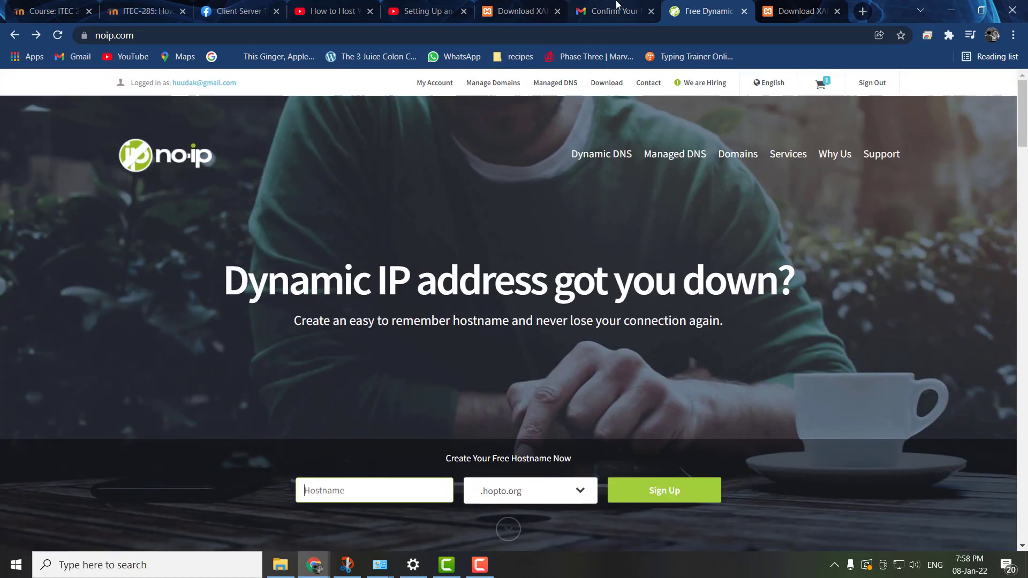
- View the No-IP account confirmation e-mail in Gmail and return to the No-IP home page
{"action": "left_click", "coordinate": [625, 7]}
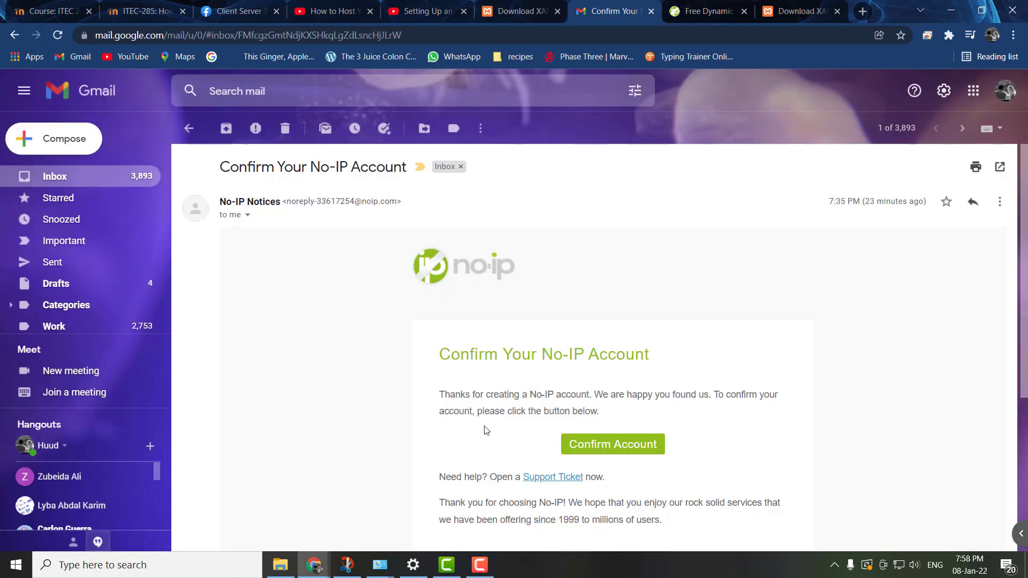
{"action": "scroll", "coordinate": [578, 396], "scroll_direction": "down", "scroll_amount": 3}
{"action": "left_click", "coordinate": [687, 7]}
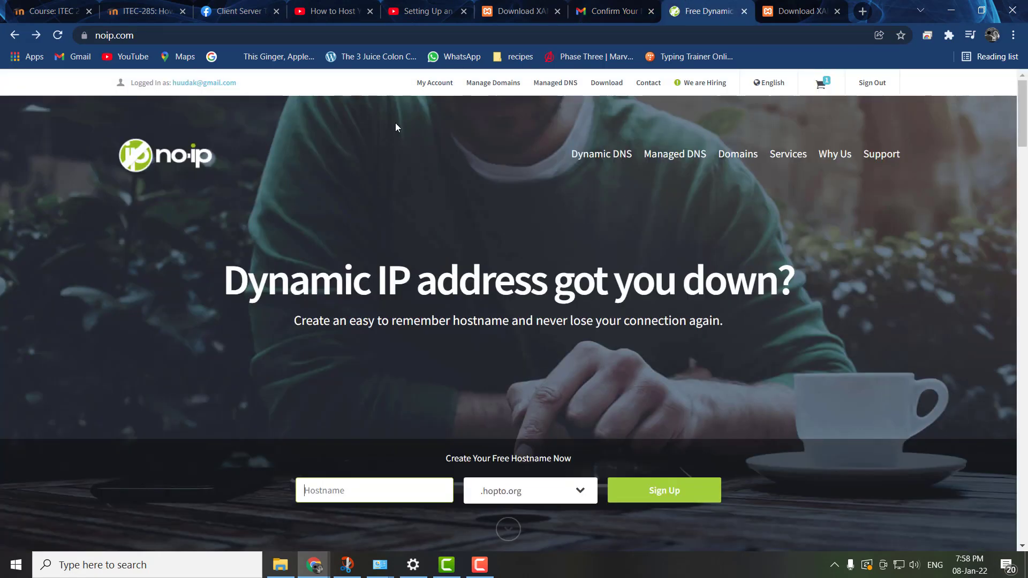
- Open the No-IP account dashboard, dismiss the account configuration prompt, and look through the dashboard
{"action": "left_click", "coordinate": [435, 85]}
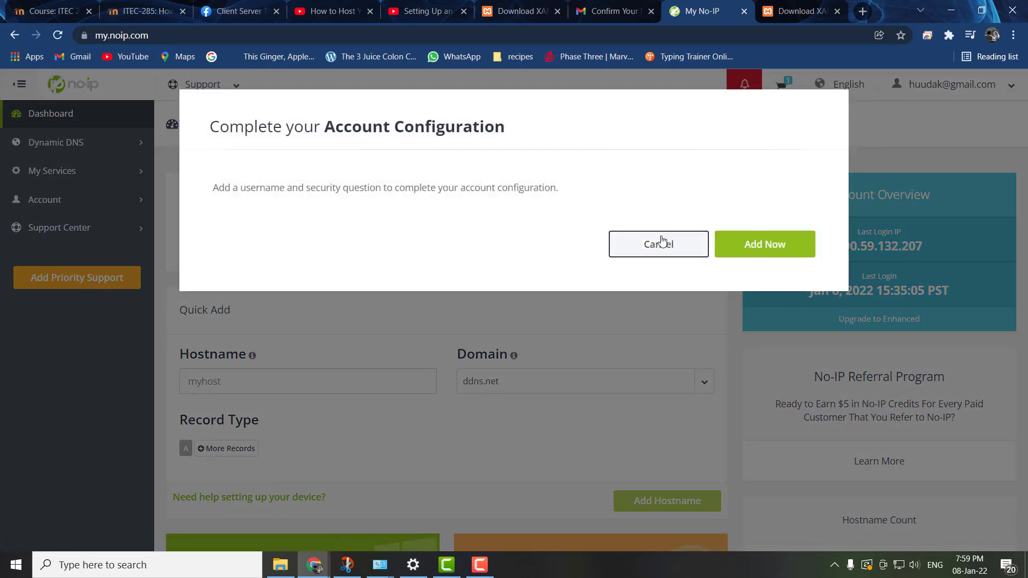
{"action": "left_click", "coordinate": [658, 243]}
{"action": "scroll", "coordinate": [346, 341], "scroll_direction": "down", "scroll_amount": 5}
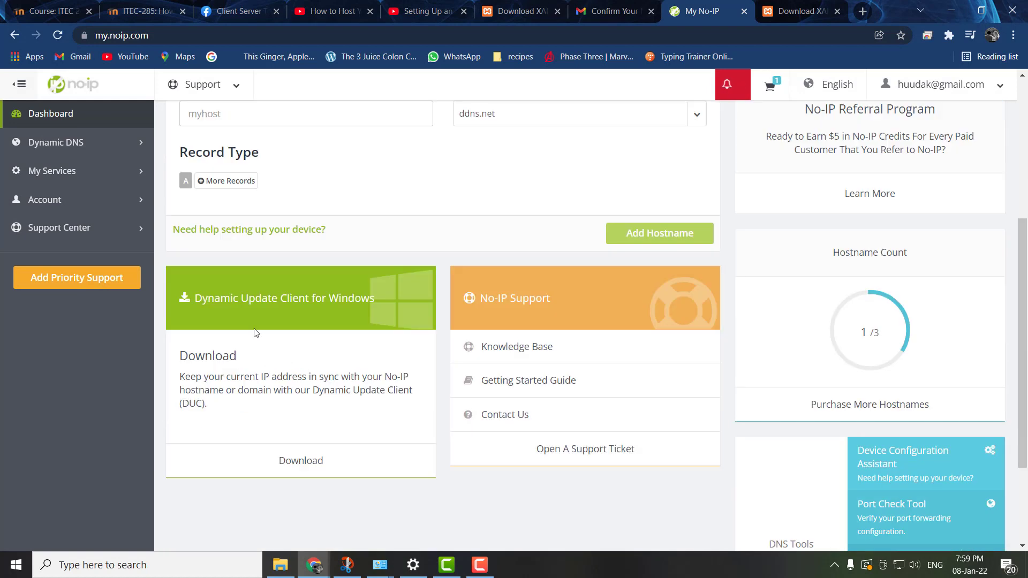
{"action": "scroll", "coordinate": [426, 333], "scroll_direction": "down", "scroll_amount": 3}
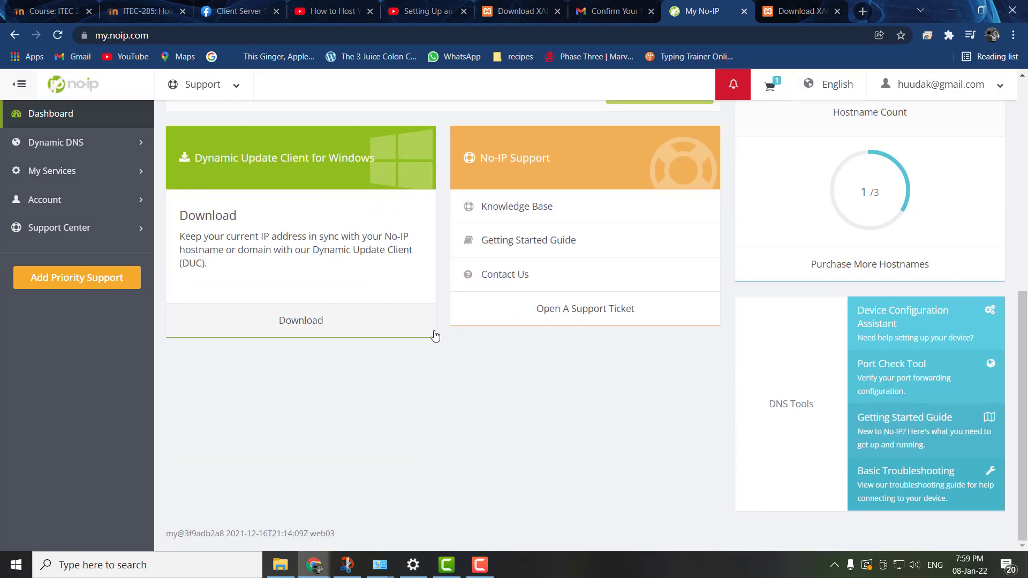
{"action": "scroll", "coordinate": [441, 335], "scroll_direction": "up", "scroll_amount": 8}
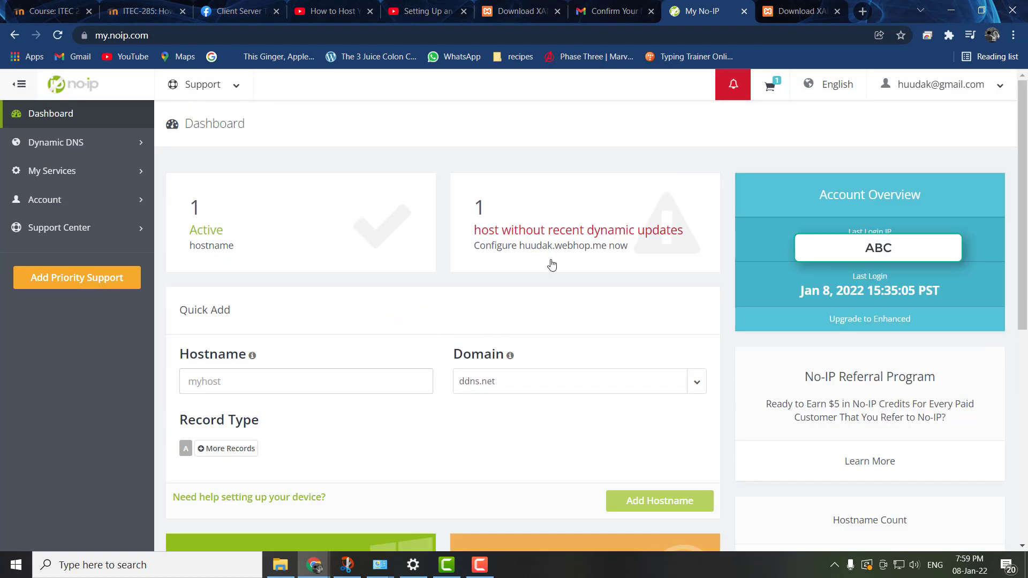
- Open the hostnames list from the host without recent dynamic updates, view the webhop.me host's modification settings, and close them unchanged
{"action": "left_click_drag", "start_coordinate": [628, 249], "coordinate": [520, 252]}
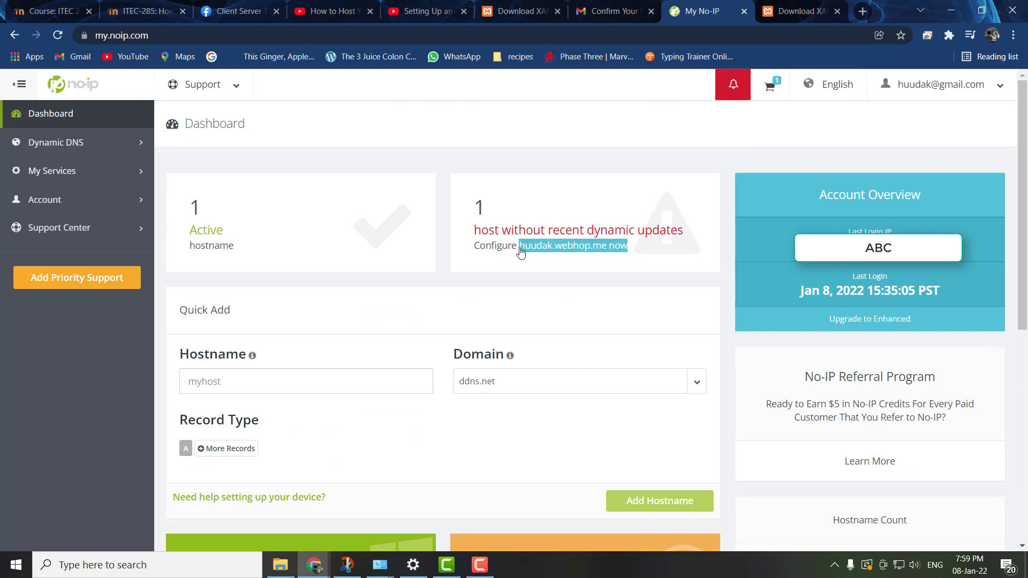
{"action": "left_click", "coordinate": [520, 252]}
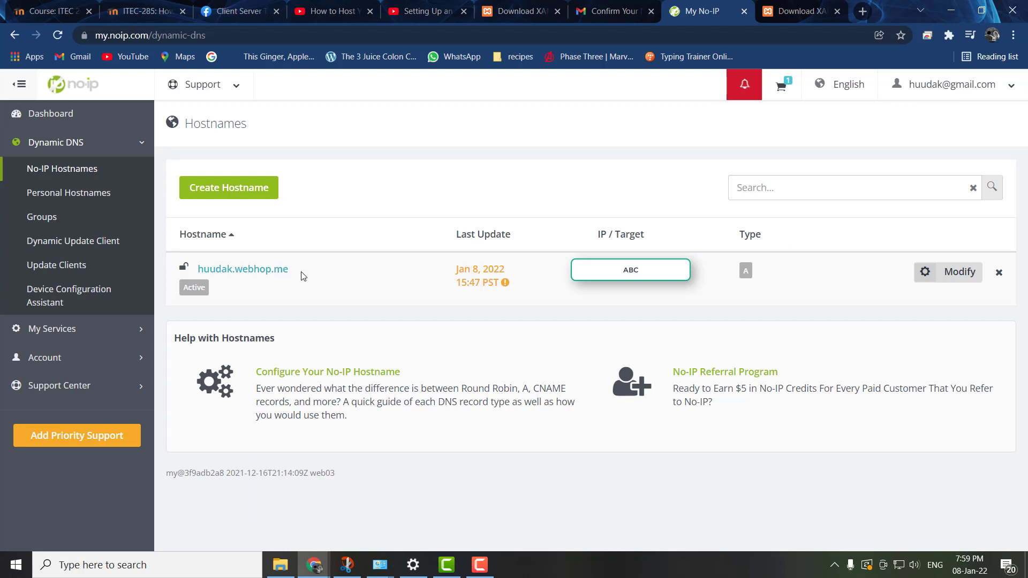
{"action": "left_click", "coordinate": [267, 275]}
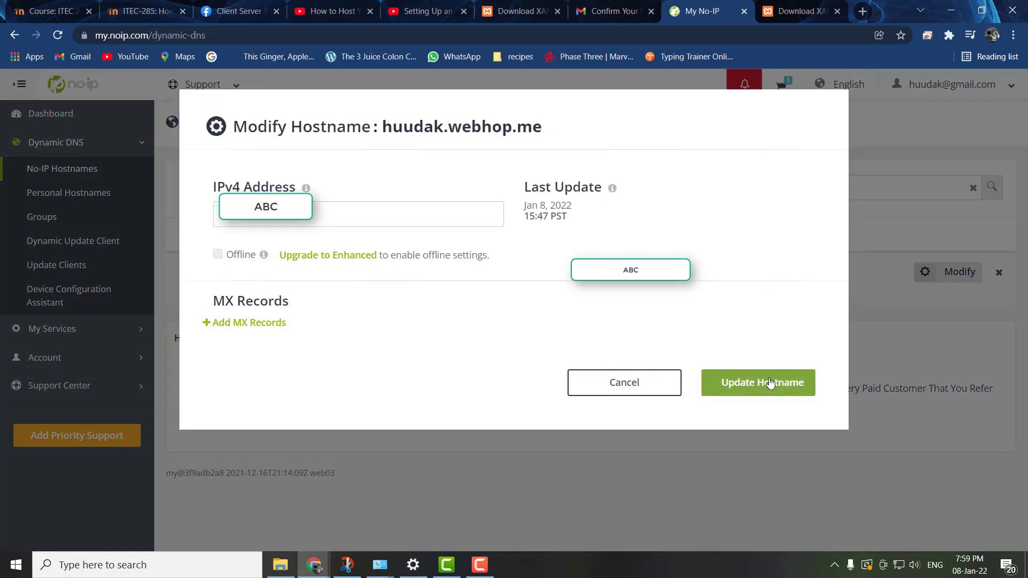
{"action": "left_click", "coordinate": [867, 144]}
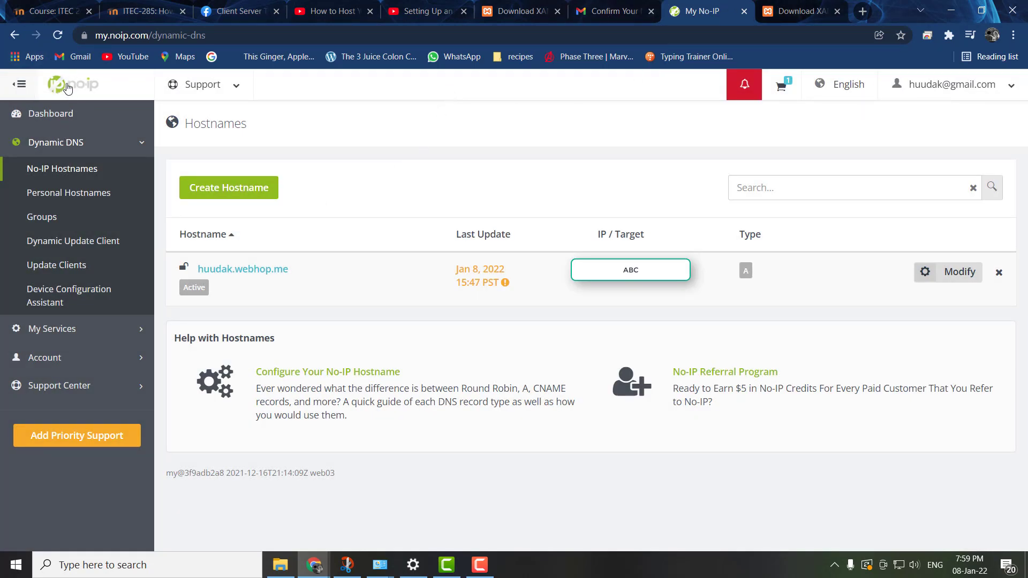
- Request the Windows Dynamic Update Client installer from No-IP's download page and dismiss the pending download
{"action": "left_click", "coordinate": [67, 88]}
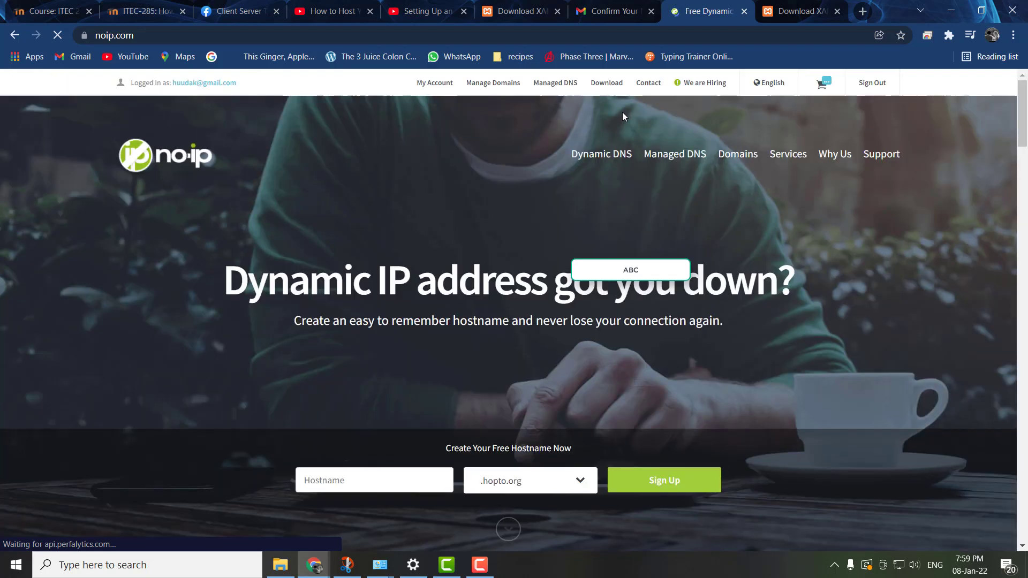
{"action": "left_click", "coordinate": [603, 83]}
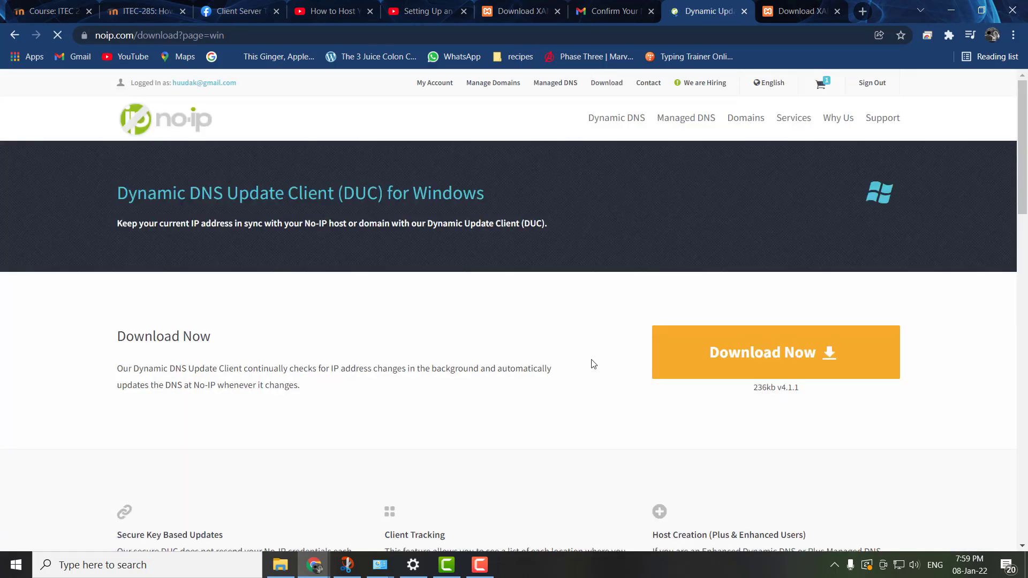
{"action": "left_click", "coordinate": [766, 354]}
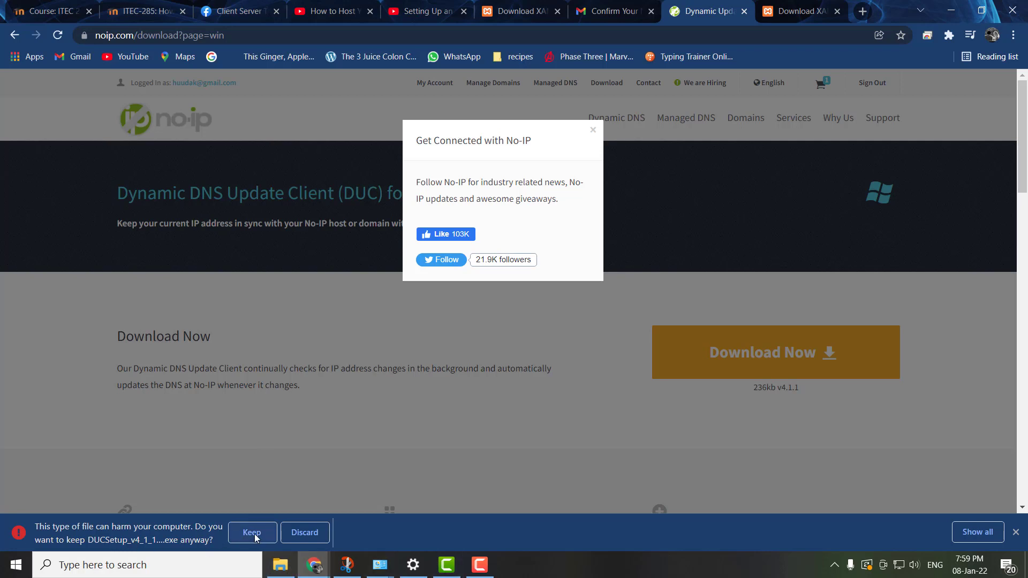
{"action": "left_click", "coordinate": [1015, 534]}
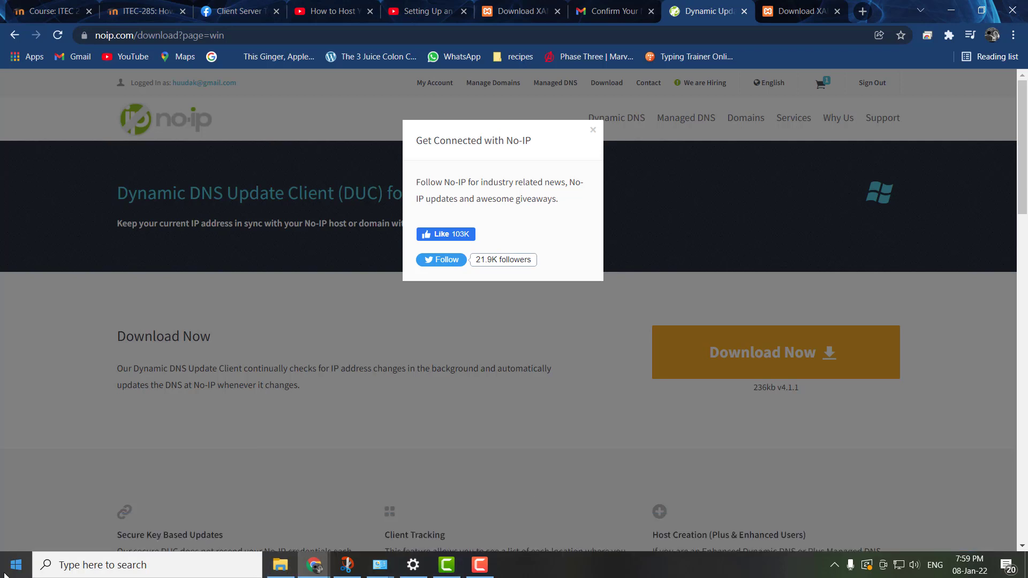
- Launch the installed DUC application and sign in again with the No-IP account's e-mail and password
{"action": "left_click", "coordinate": [15, 564]}
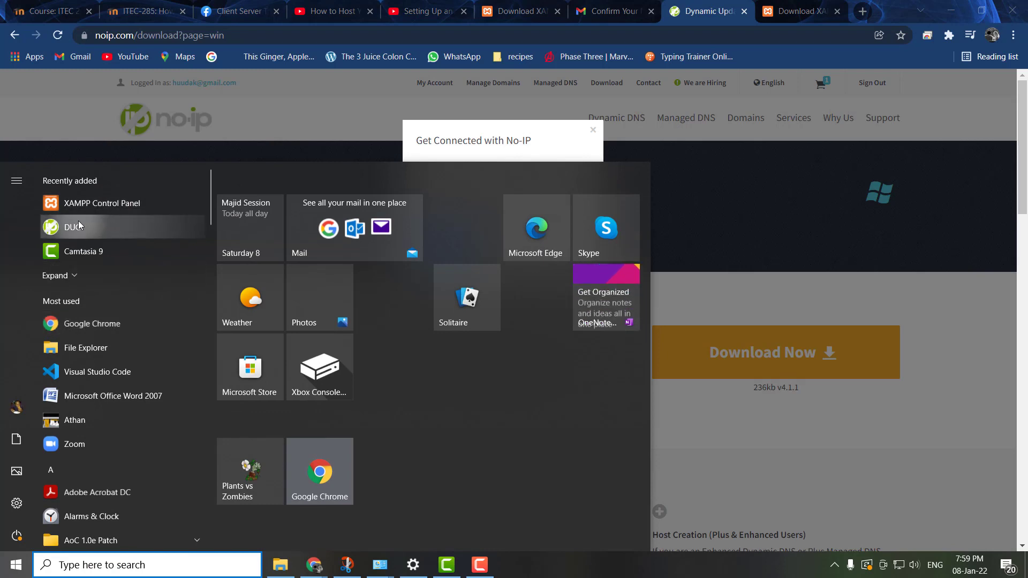
{"action": "left_click", "coordinate": [78, 227]}
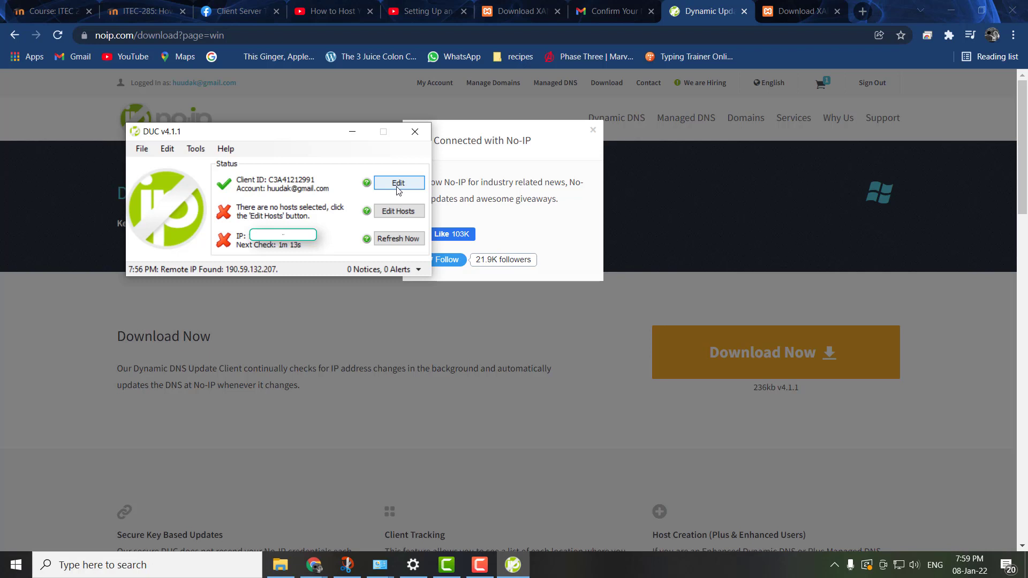
{"action": "left_click", "coordinate": [398, 184]}
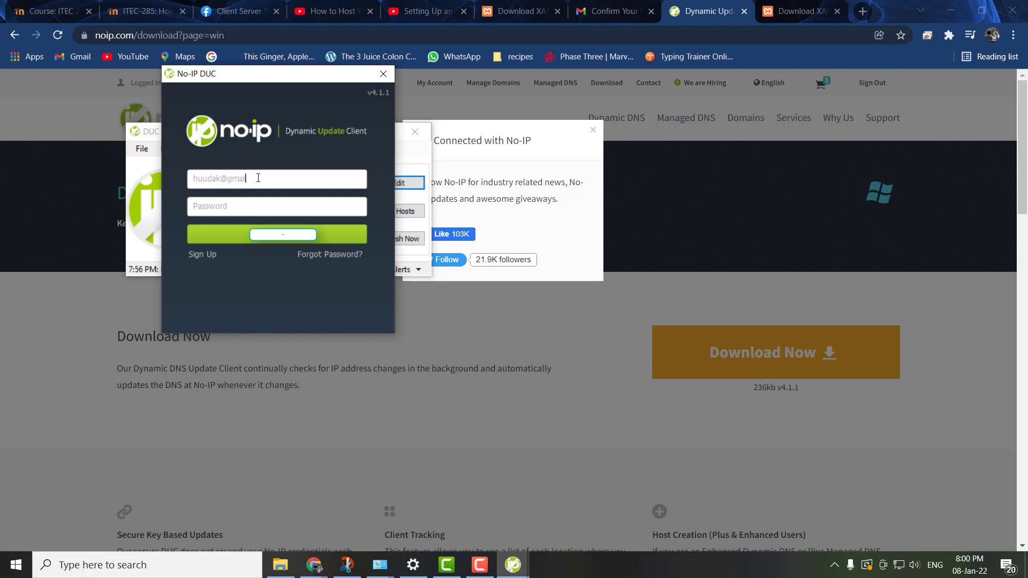
{"action": "key", "text": "Tab"}
{"action": "key", "text": "Return"}
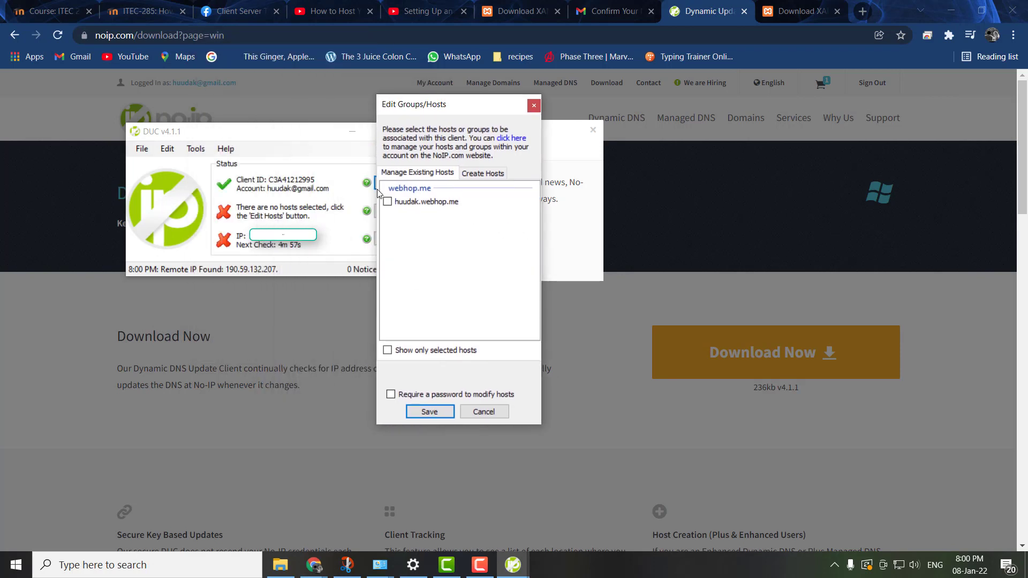
- Select the existing webhop.me host for this update client and save the host selection
{"action": "left_click", "coordinate": [395, 206]}
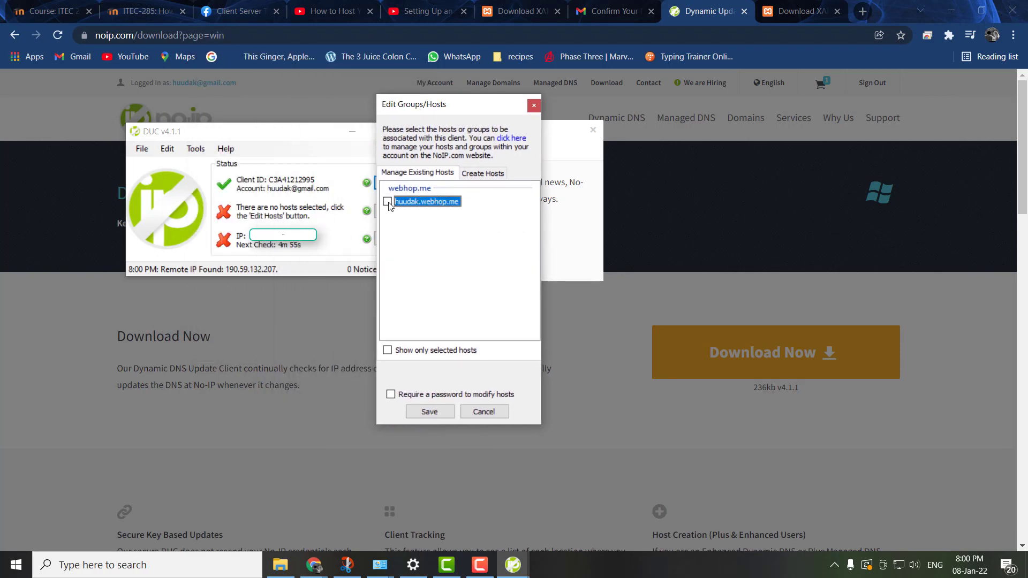
{"action": "left_click", "coordinate": [430, 412]}
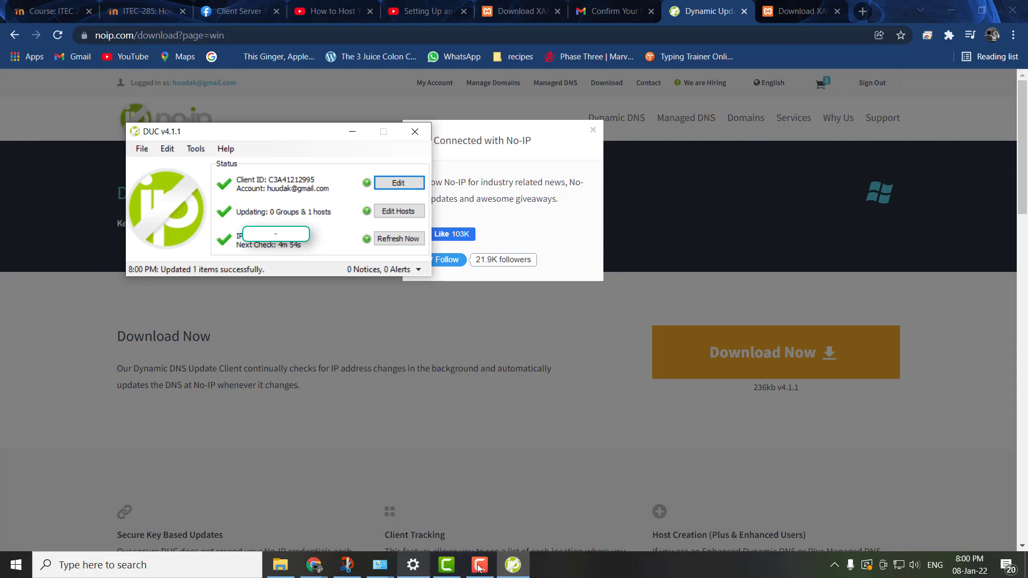
- Switch to the XAMPP download page that is already open in the browser
{"action": "left_click", "coordinate": [16, 565]}
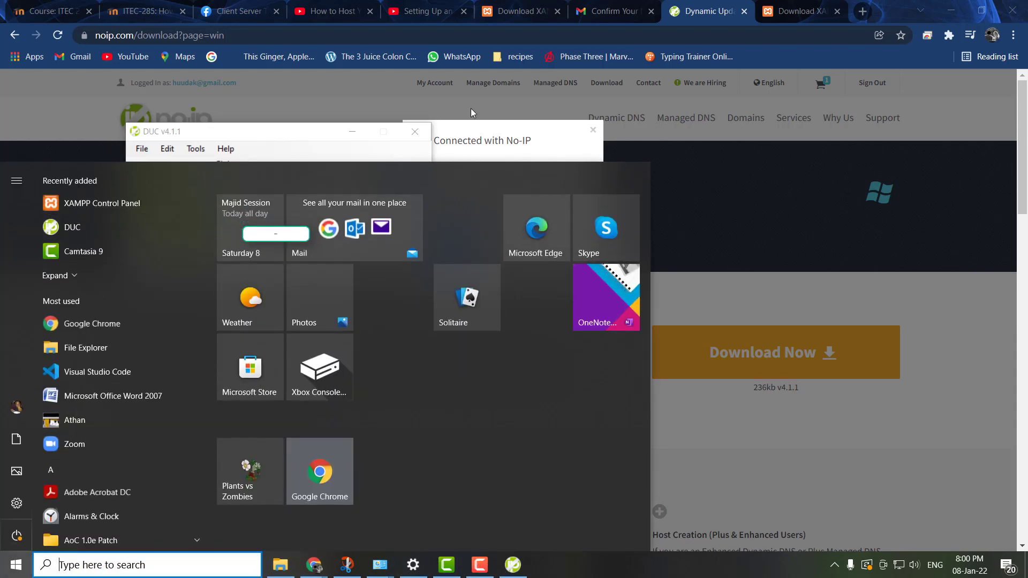
{"action": "left_click", "coordinate": [800, 11]}
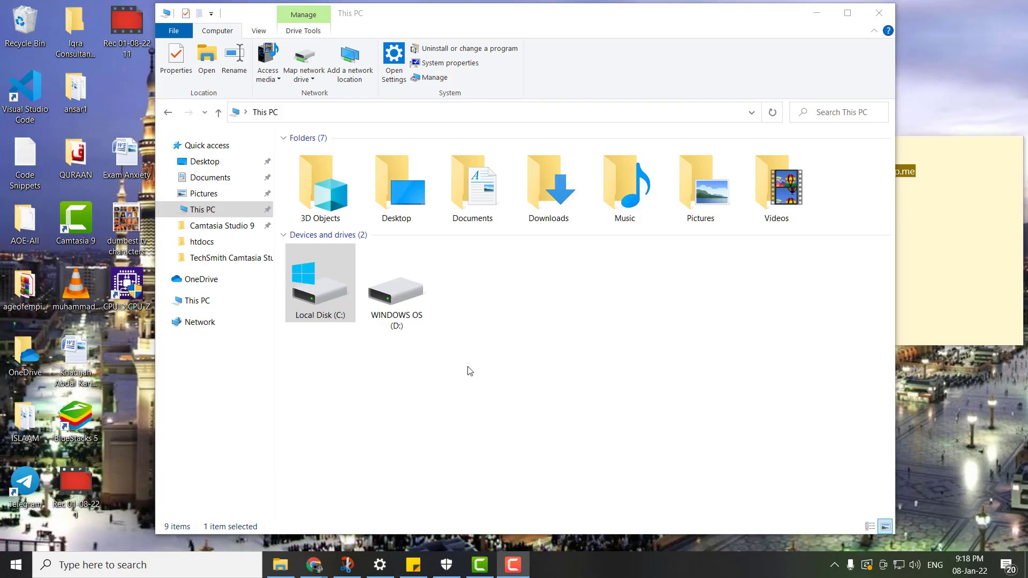
- Browse in File Explorer from Local Disk (C:) through the xampp folder into its htdocs folder
{"action": "double_click", "coordinate": [327, 301]}
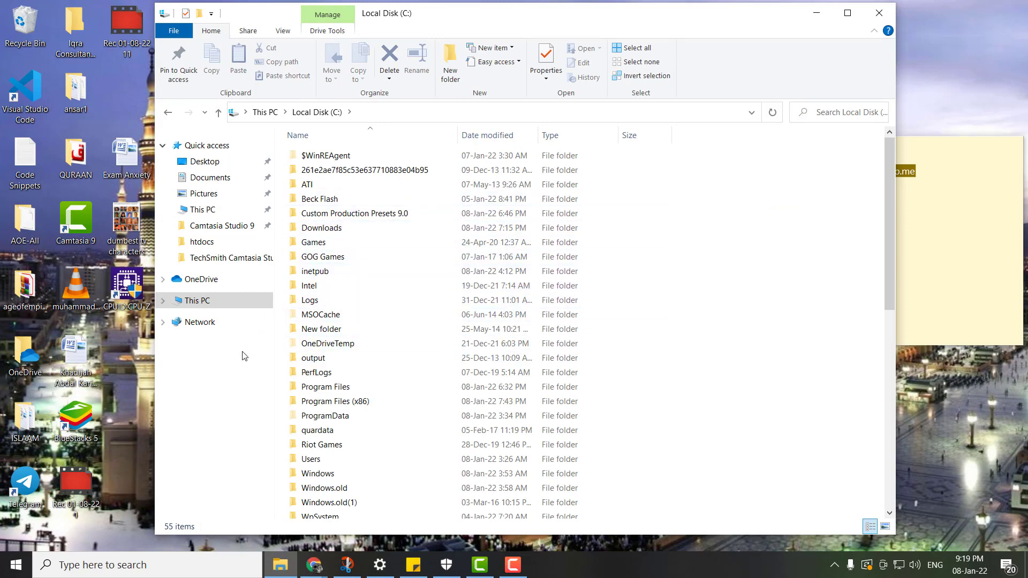
{"action": "left_click", "coordinate": [225, 301]}
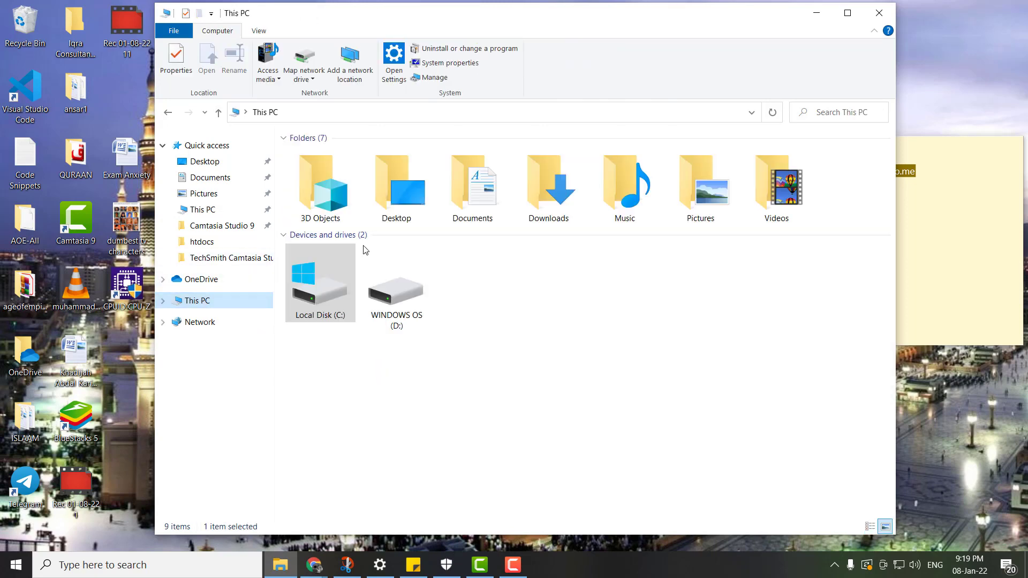
{"action": "double_click", "coordinate": [319, 298]}
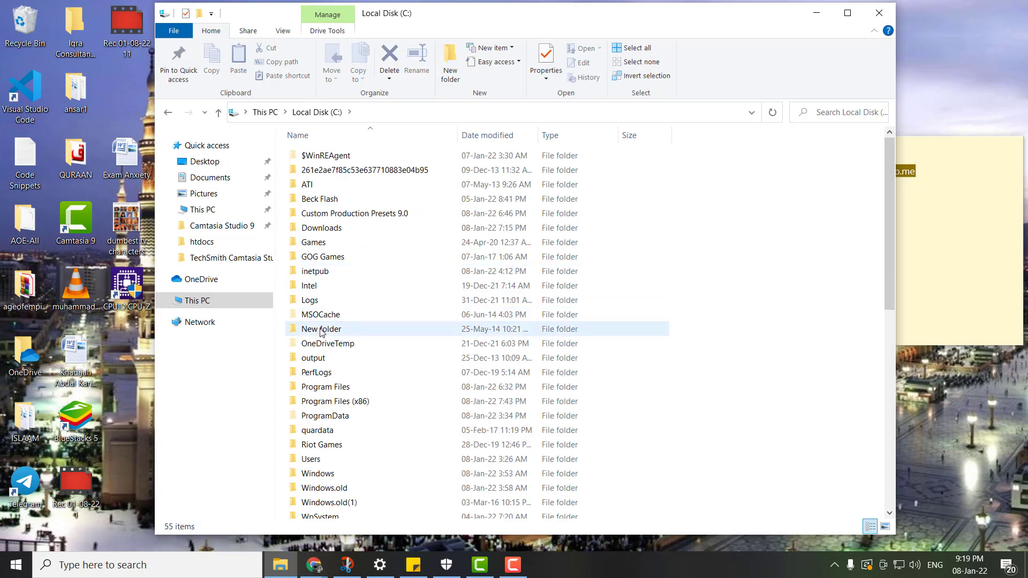
{"action": "scroll", "coordinate": [317, 433], "scroll_direction": "down", "scroll_amount": 2}
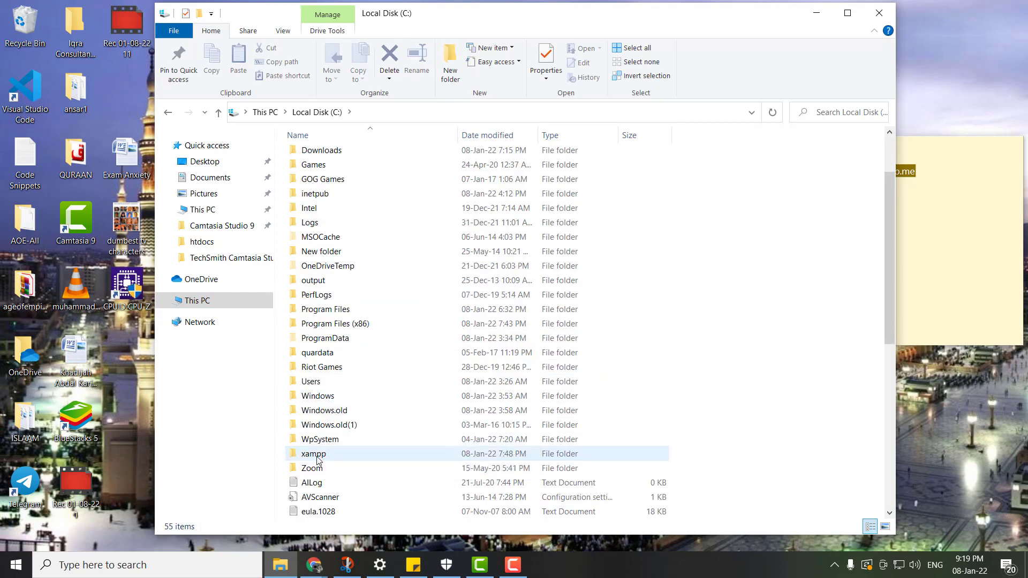
{"action": "left_click", "coordinate": [319, 454]}
{"action": "double_click", "coordinate": [319, 454]}
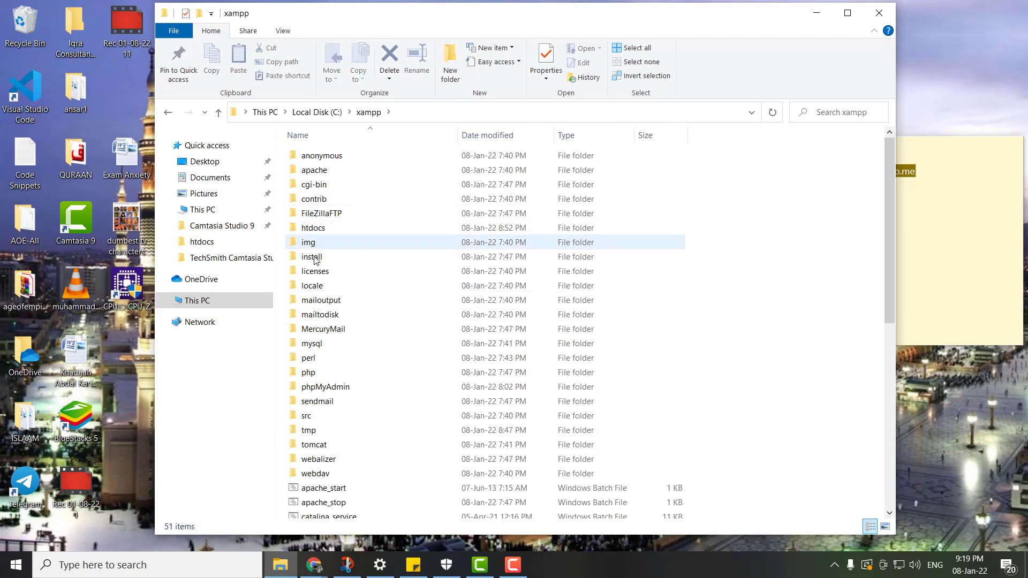
{"action": "left_click", "coordinate": [314, 228]}
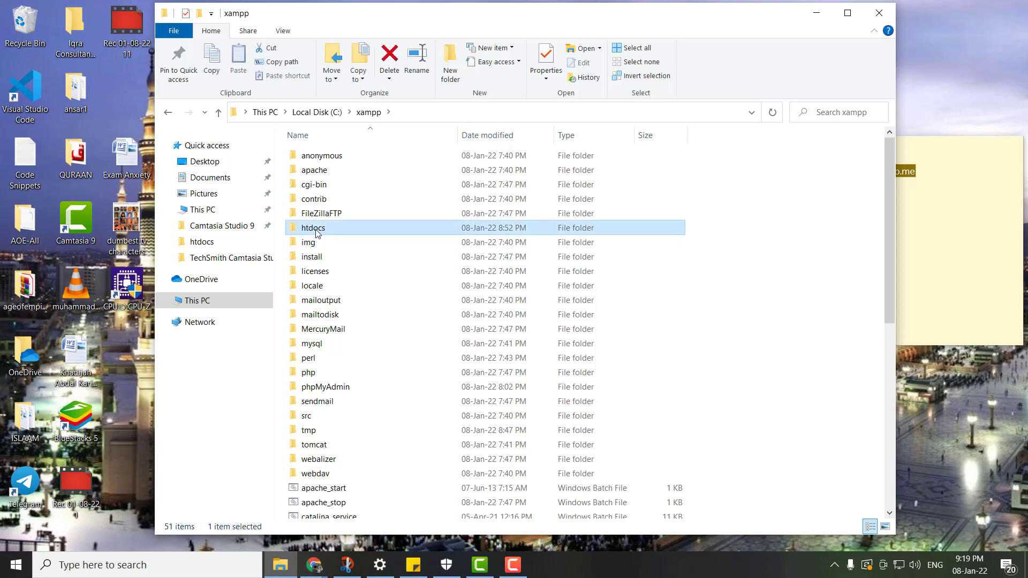
{"action": "double_click", "coordinate": [316, 231]}
{"action": "left_click", "coordinate": [321, 156]}
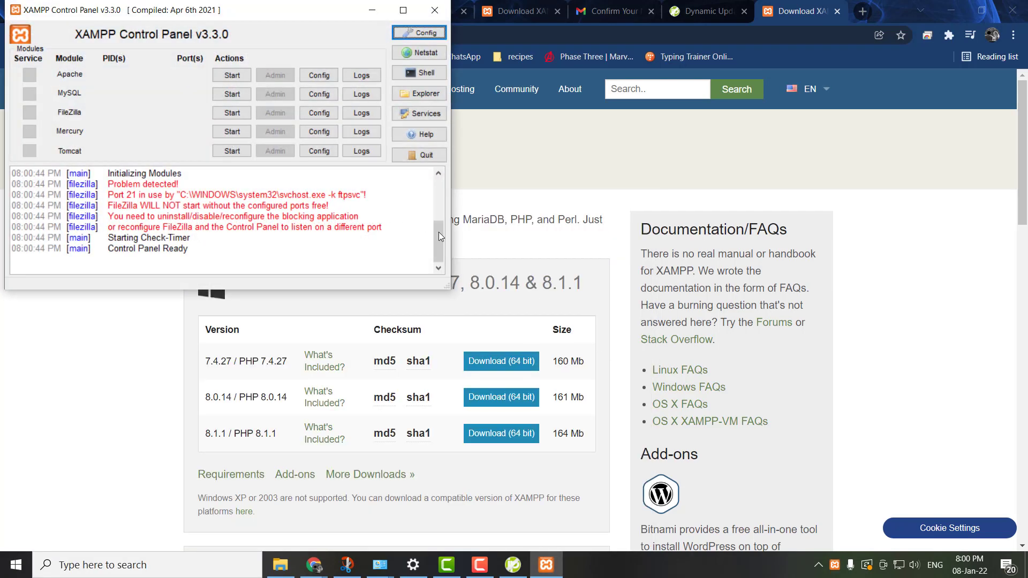
- Start the Apache and MySQL modules in the XAMPP Control Panel and check the startup log entries
{"action": "left_click_drag", "start_coordinate": [242, 12], "coordinate": [402, 90]}
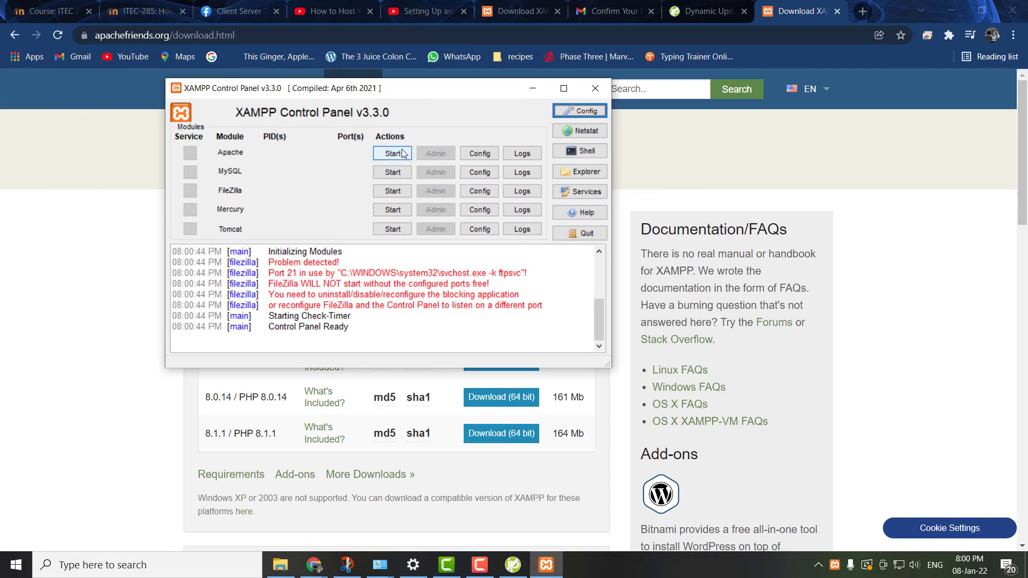
{"action": "left_click", "coordinate": [393, 153]}
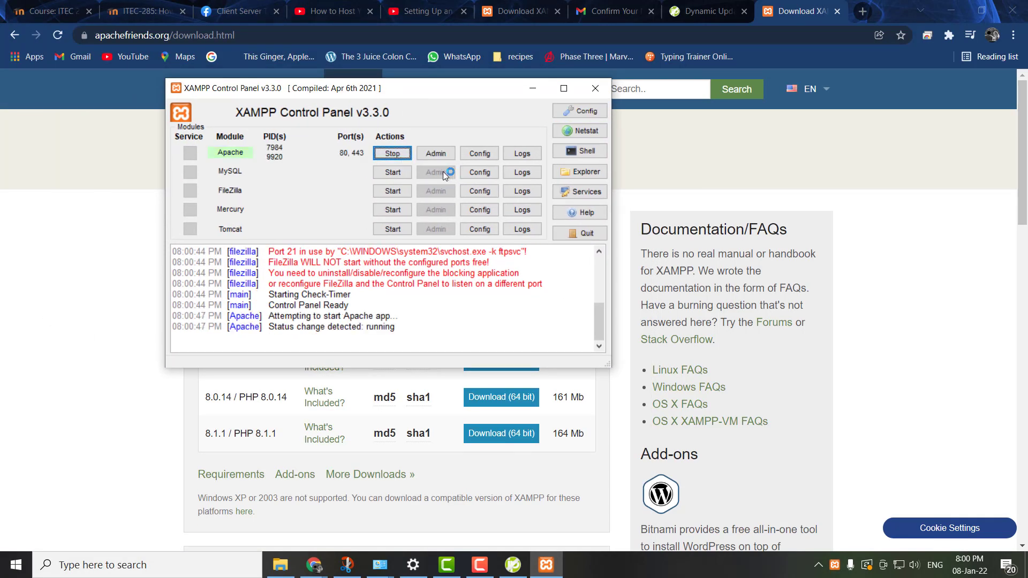
{"action": "left_click", "coordinate": [392, 172]}
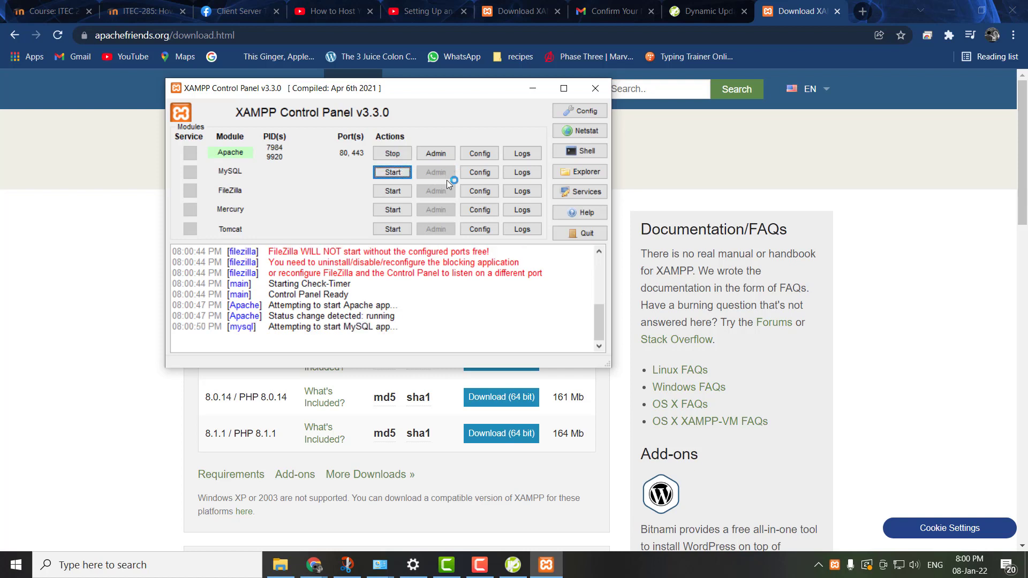
{"action": "left_click_drag", "start_coordinate": [399, 81], "coordinate": [706, 205]}
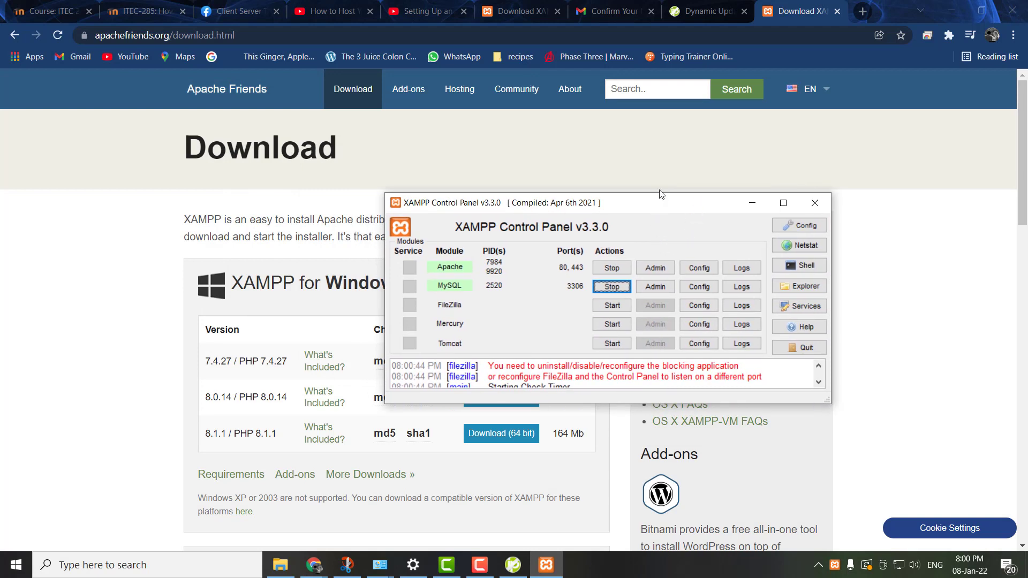
{"action": "left_click_drag", "start_coordinate": [655, 197], "coordinate": [650, 149]}
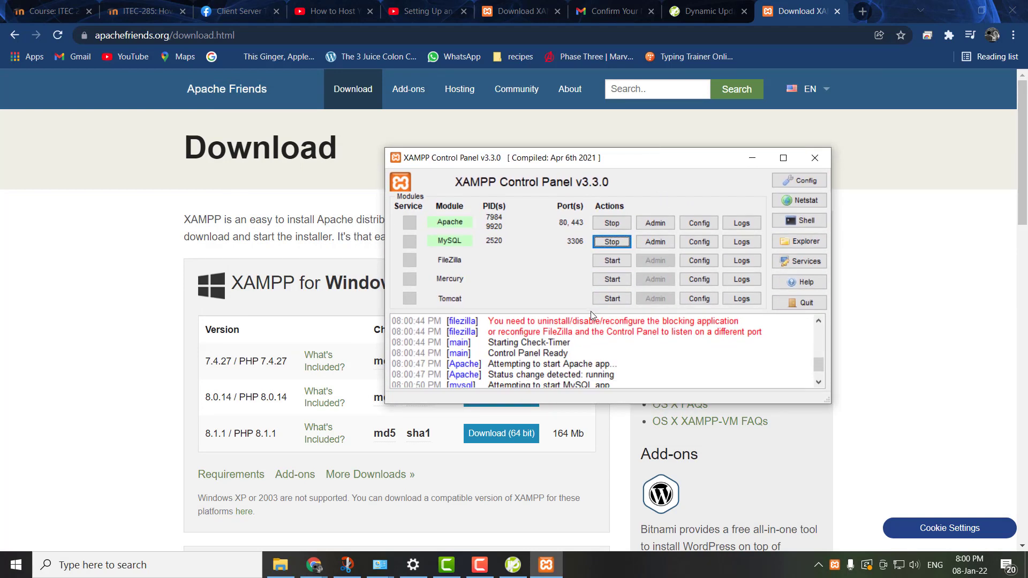
{"action": "scroll", "coordinate": [591, 337], "scroll_direction": "down", "scroll_amount": 1}
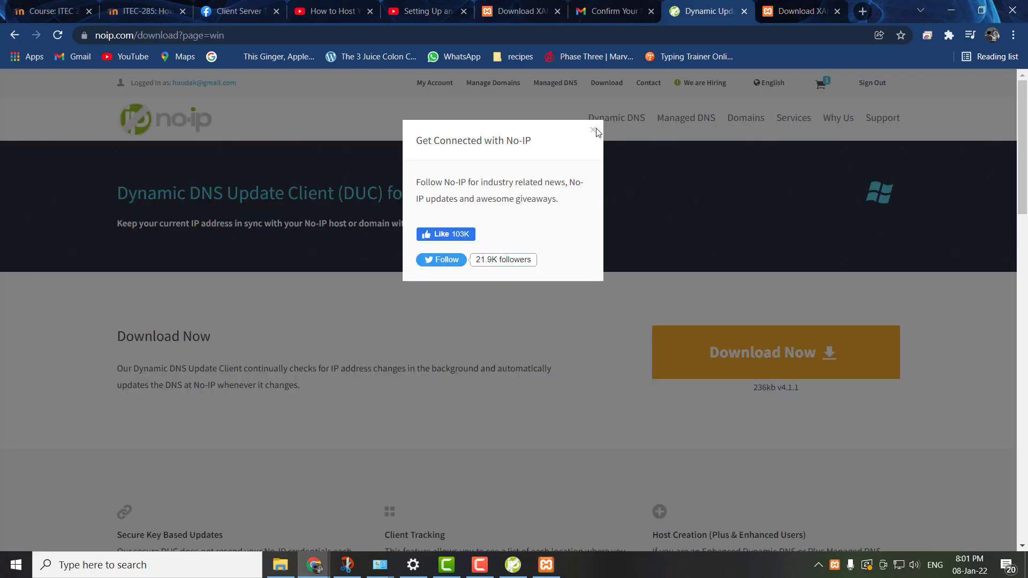
- Open the No-IP account page in the browser, and load the copied webhop.me hostname in a new tab
{"action": "left_click", "coordinate": [518, 571]}
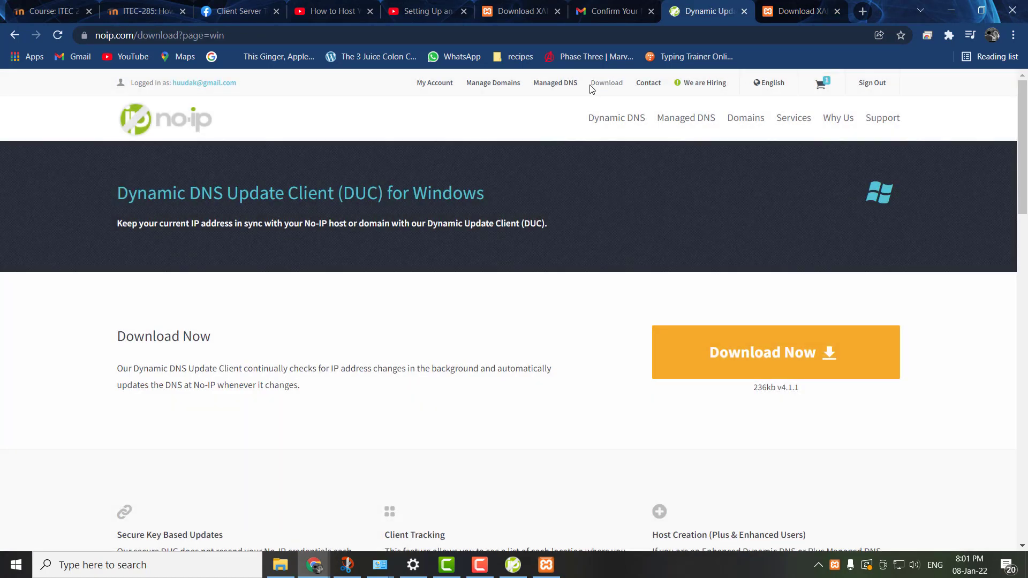
{"action": "left_click", "coordinate": [435, 83]}
{"action": "key", "text": "ctrl+t"}
{"action": "right_click", "coordinate": [889, 35]}
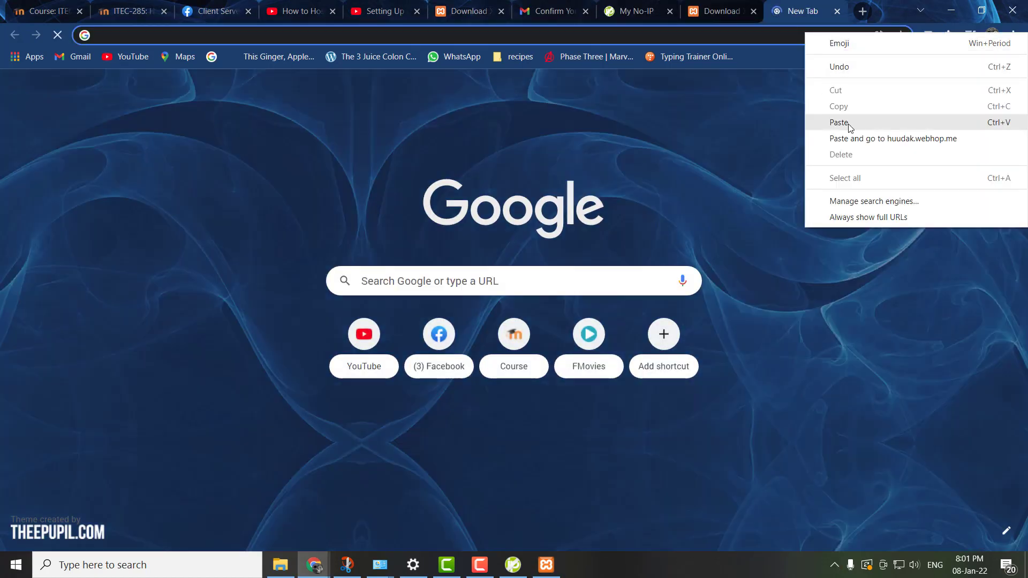
{"action": "left_click", "coordinate": [887, 123]}
{"action": "key", "text": "Return"}
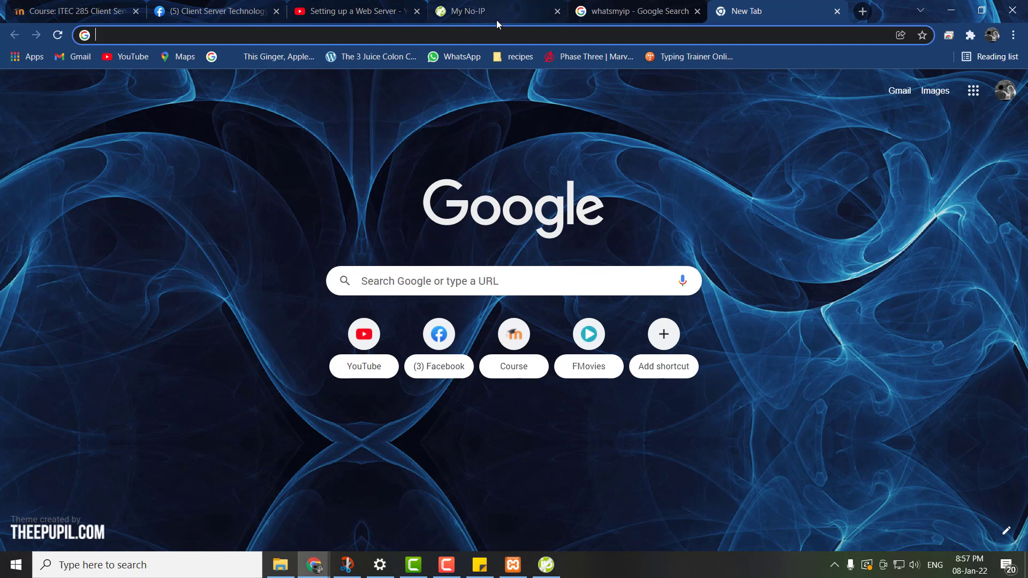
- Copy the webhop.me hostname from the sticky note and go to that address in the empty browser tab
{"action": "left_click", "coordinate": [480, 565]}
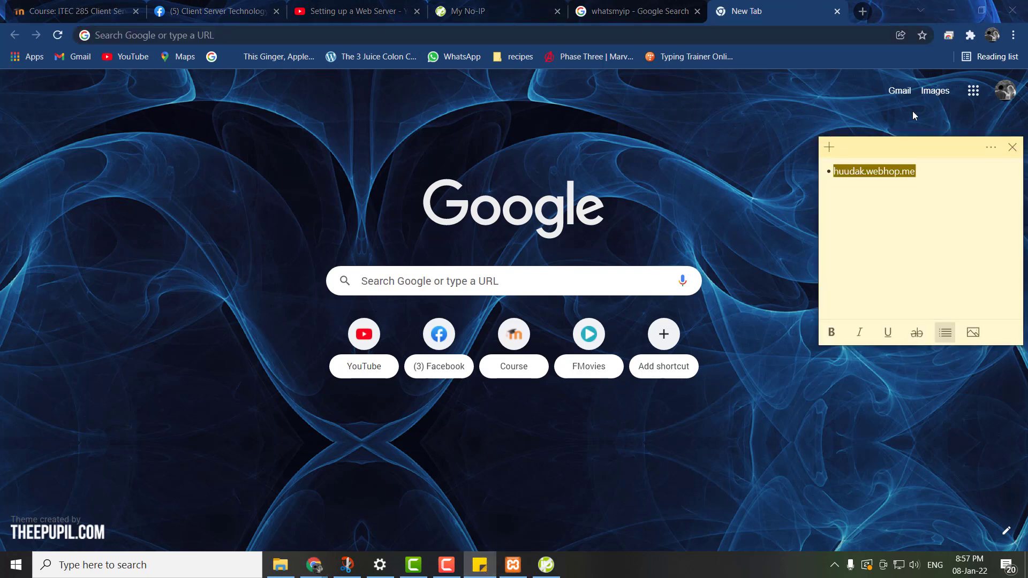
{"action": "left_click", "coordinate": [895, 204]}
{"action": "left_click_drag", "start_coordinate": [929, 175], "coordinate": [846, 169]}
{"action": "key", "text": "ctrl+c"}
{"action": "right_click", "coordinate": [862, 171]}
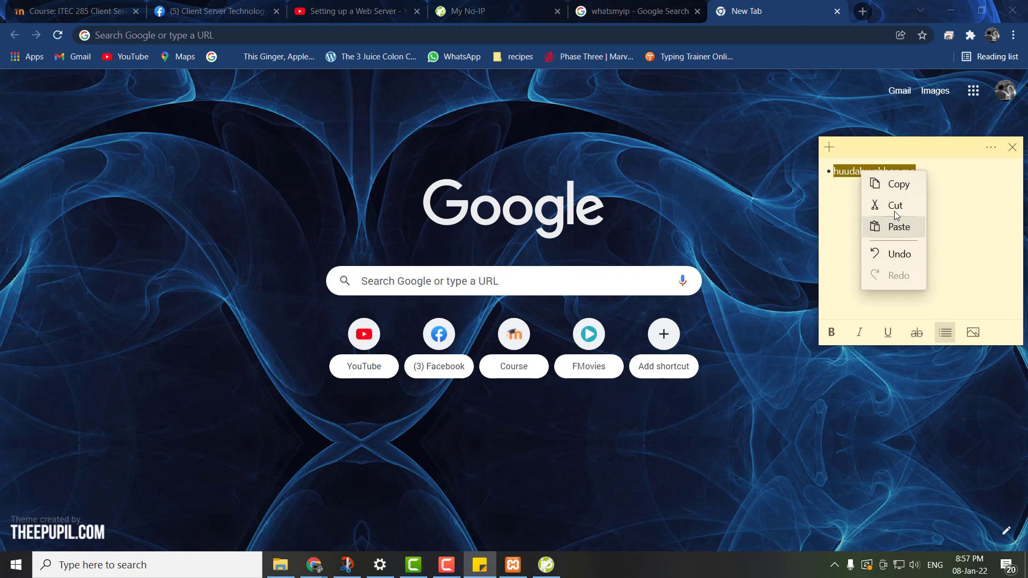
{"action": "left_click", "coordinate": [706, 36]}
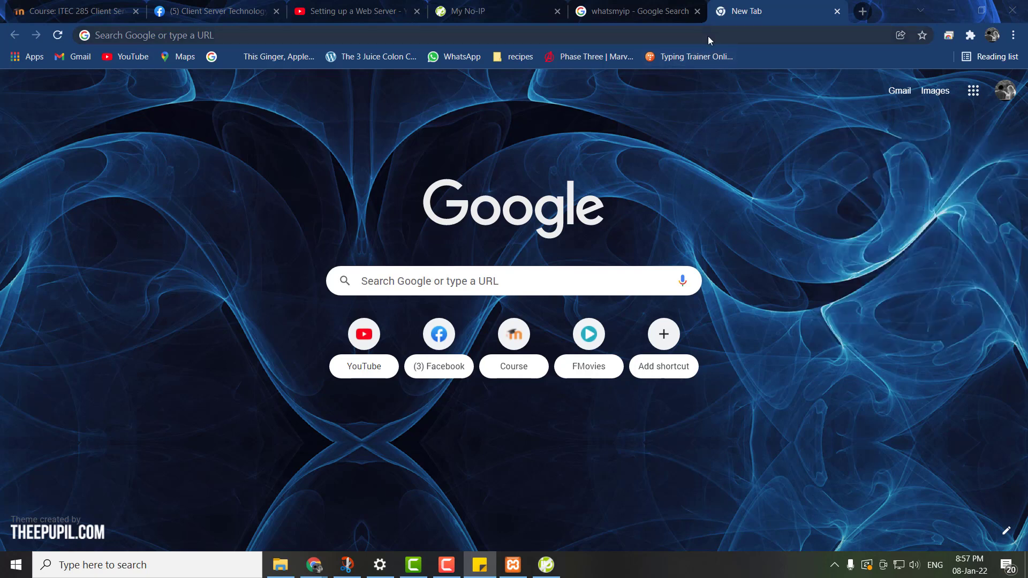
{"action": "right_click", "coordinate": [704, 36]}
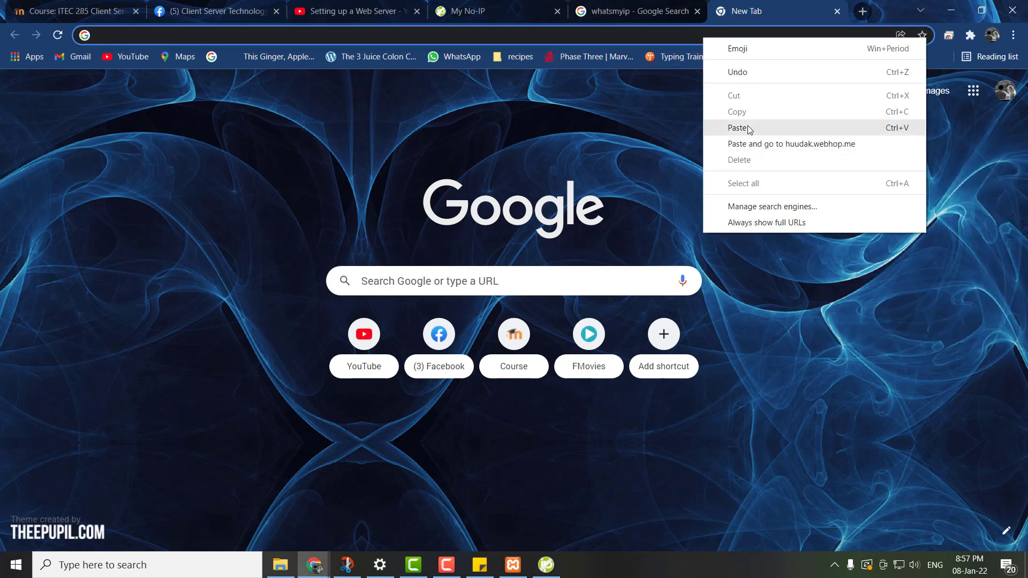
{"action": "left_click", "coordinate": [743, 143]}
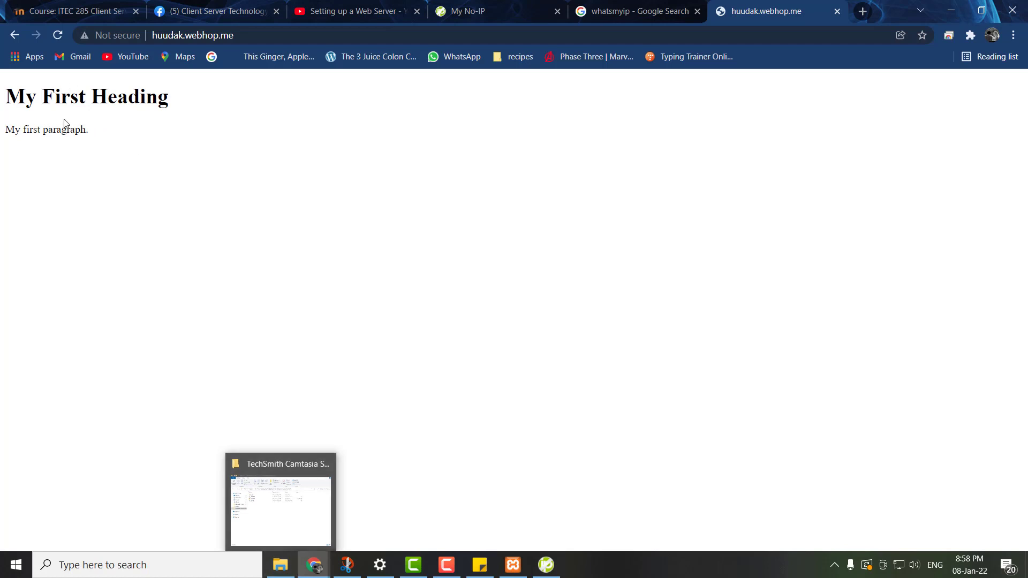
- Look at the index file in the xampp htdocs folder in File Explorer, and return to the browser page
{"action": "left_click", "coordinate": [286, 572]}
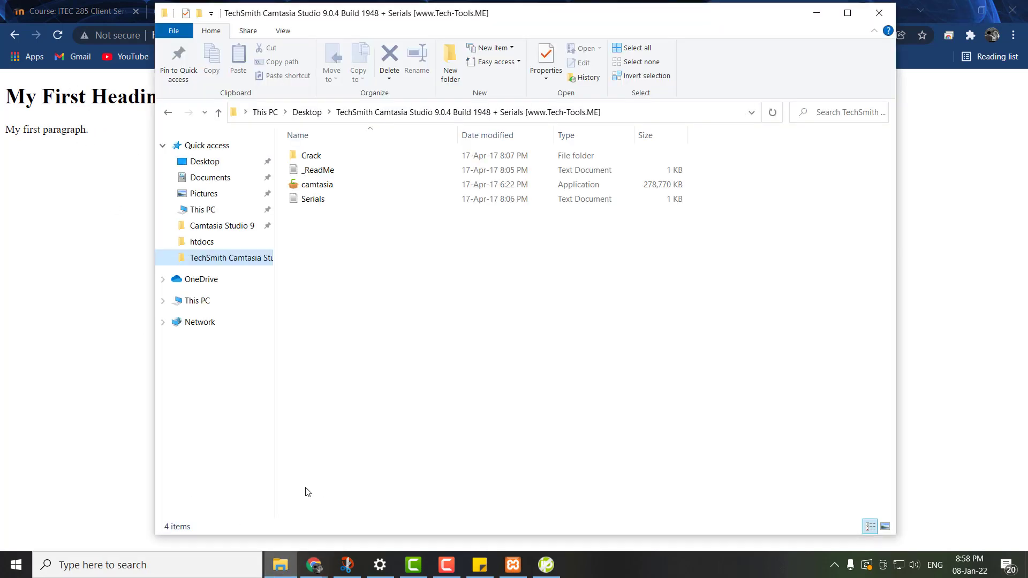
{"action": "left_click", "coordinate": [202, 243]}
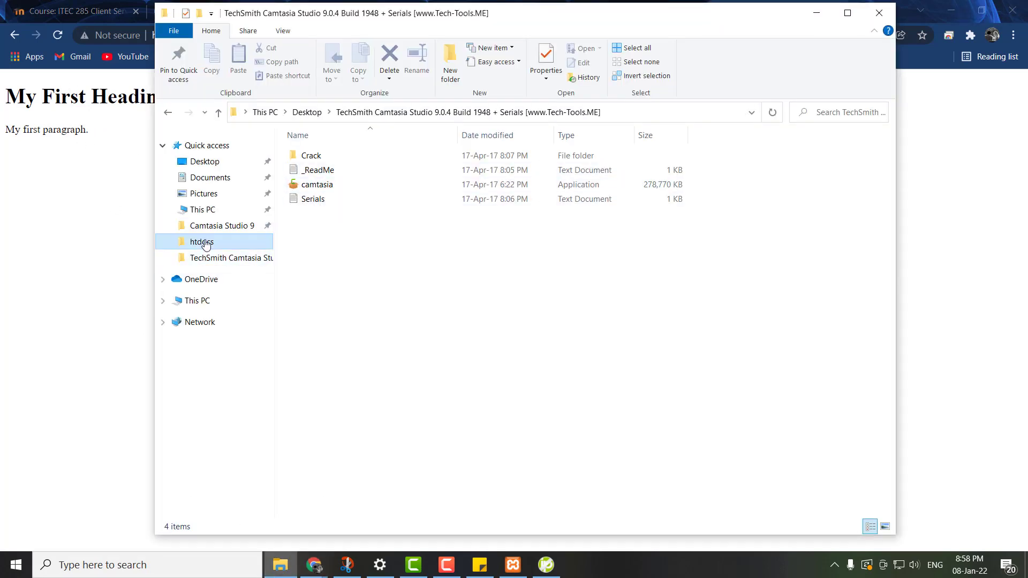
{"action": "left_click", "coordinate": [311, 158]}
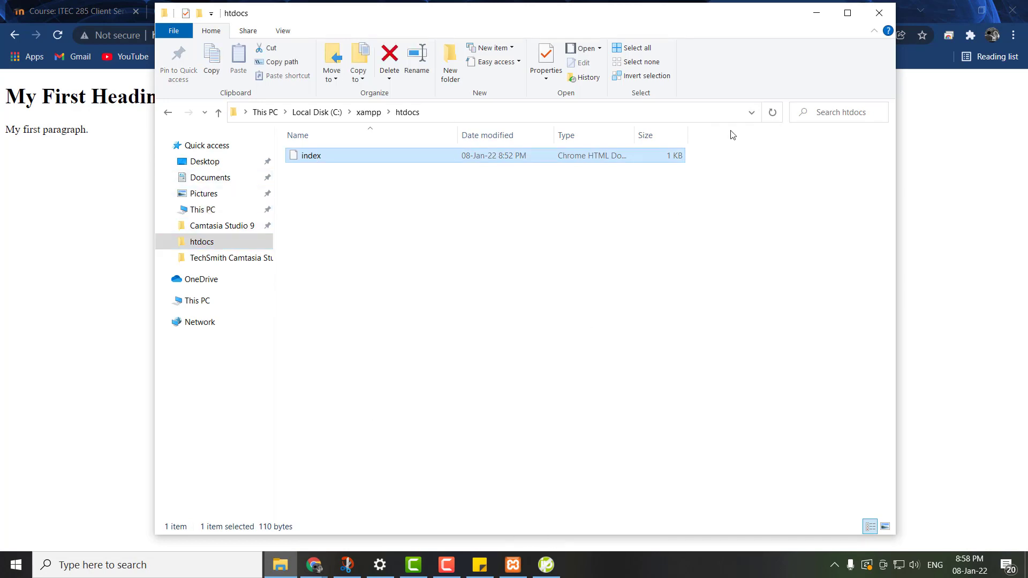
{"action": "left_click", "coordinate": [816, 13]}
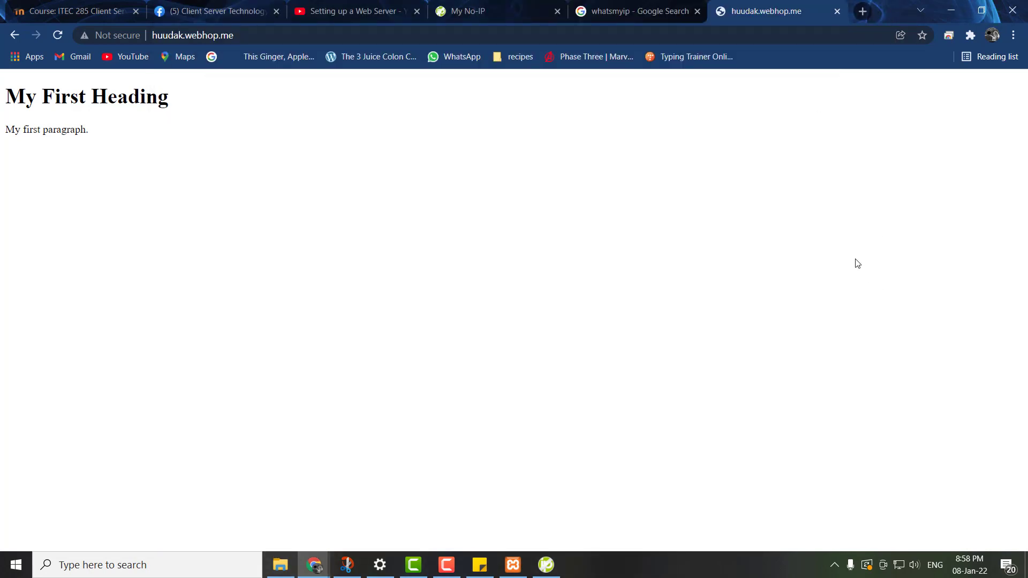